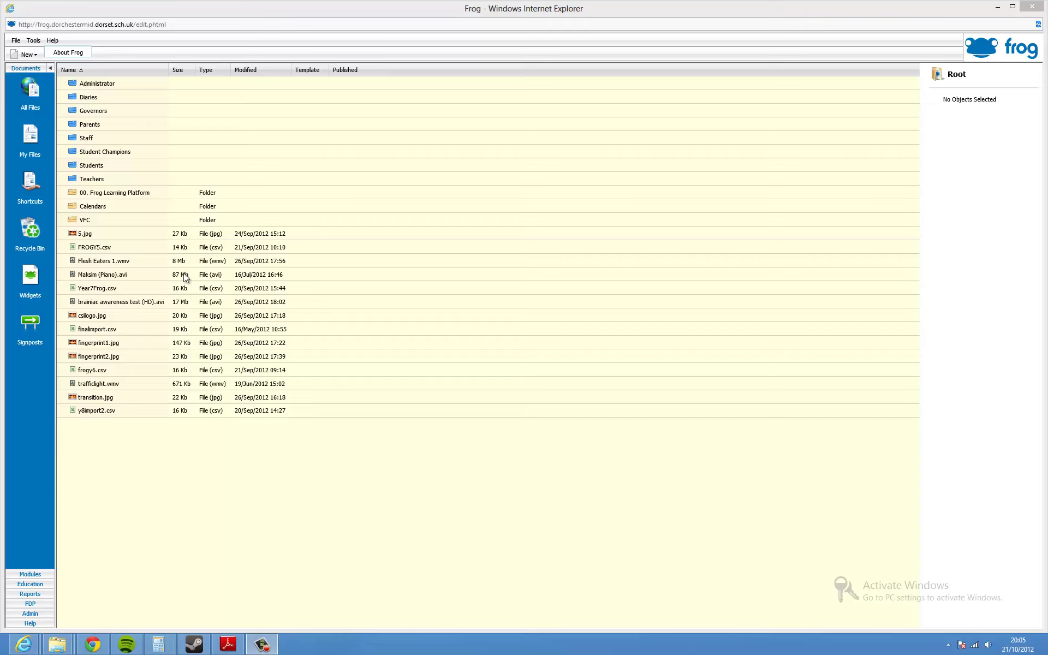
# Step: Open the 02. Menus folder inside 00. Construction in the 00. Frog Learning Platform folder
pyautogui.click(124, 195)
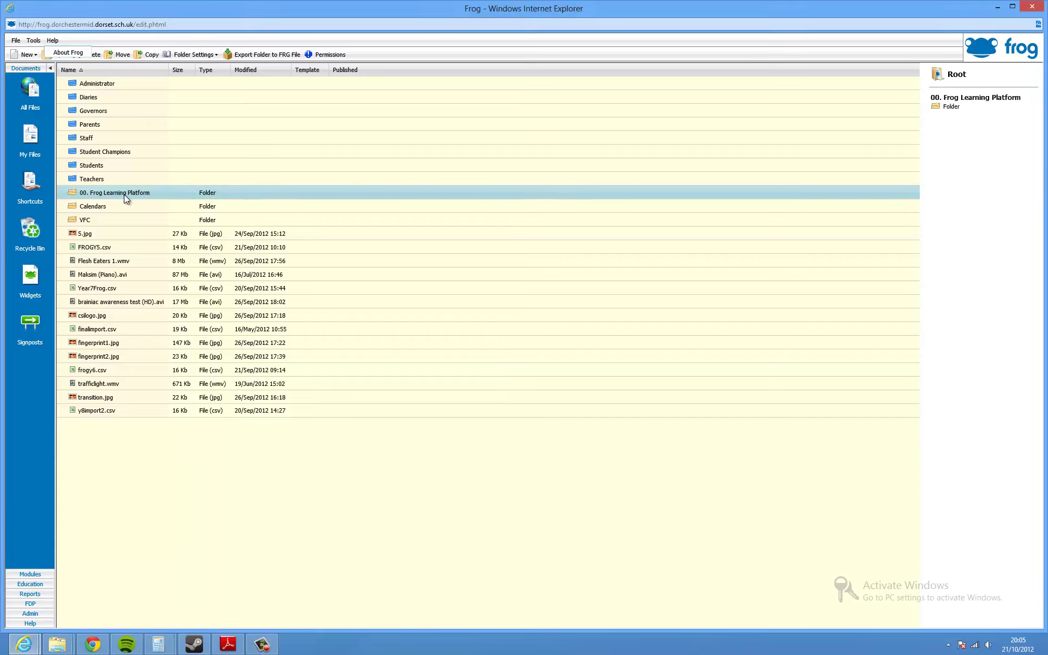
pyautogui.doubleClick(82, 194)
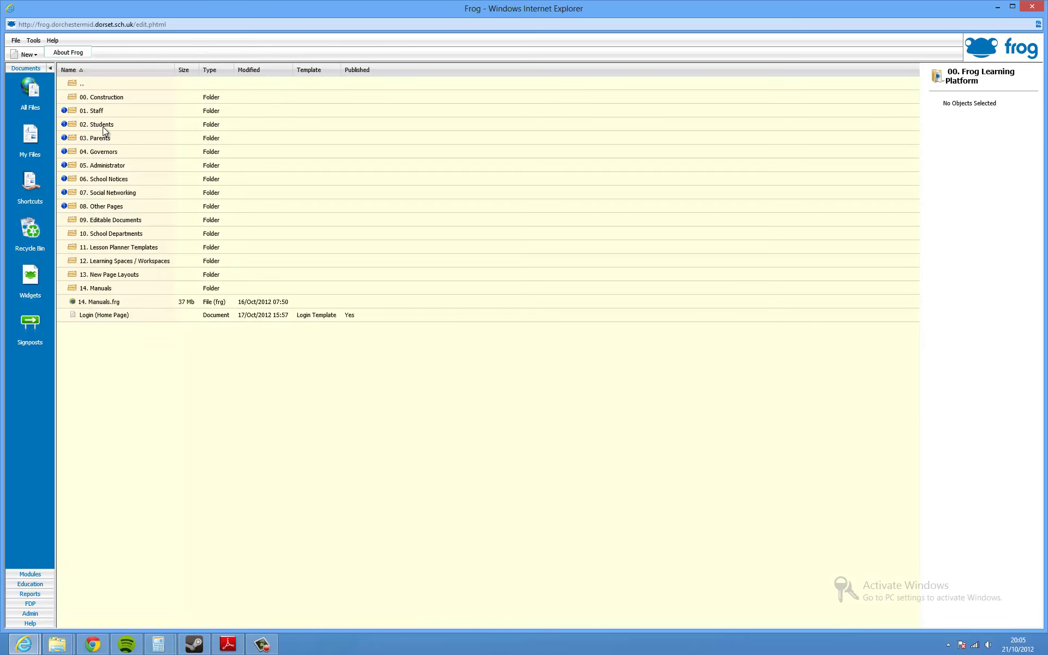
pyautogui.doubleClick(103, 98)
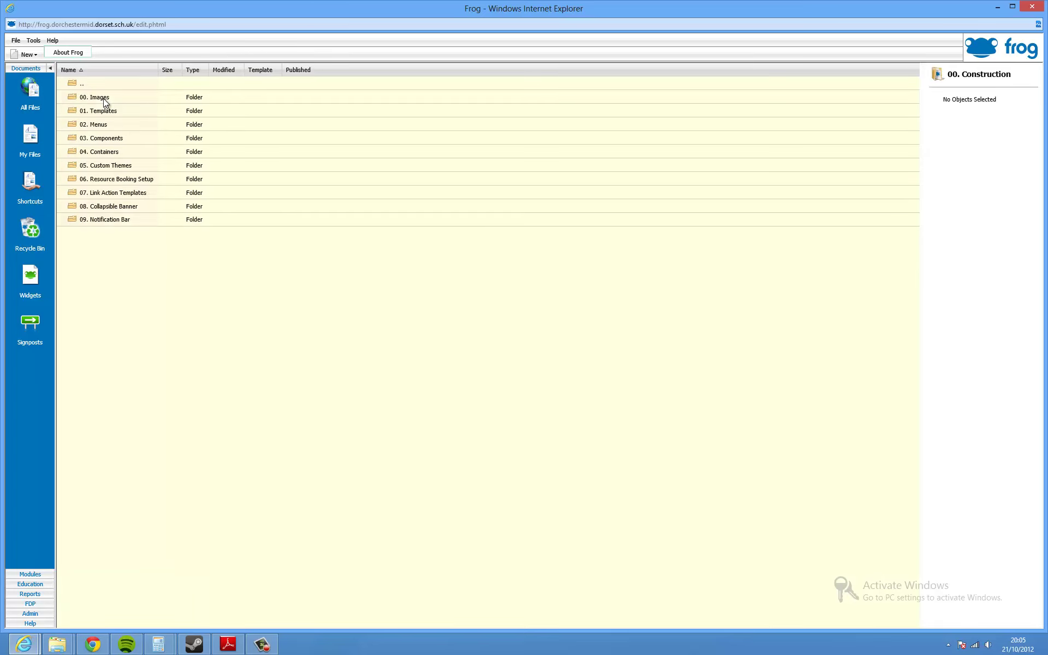
pyautogui.doubleClick(97, 124)
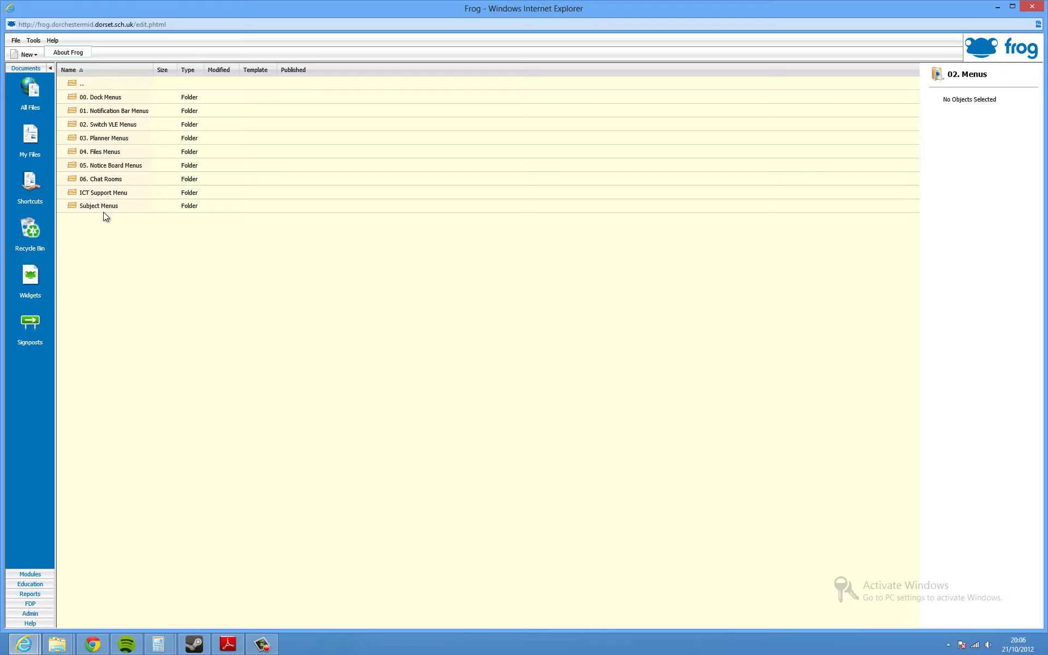
# Step: View the items of the ICT Support Menu, close it without changes and return to the 02. Menus folder
pyautogui.doubleClick(99, 192)
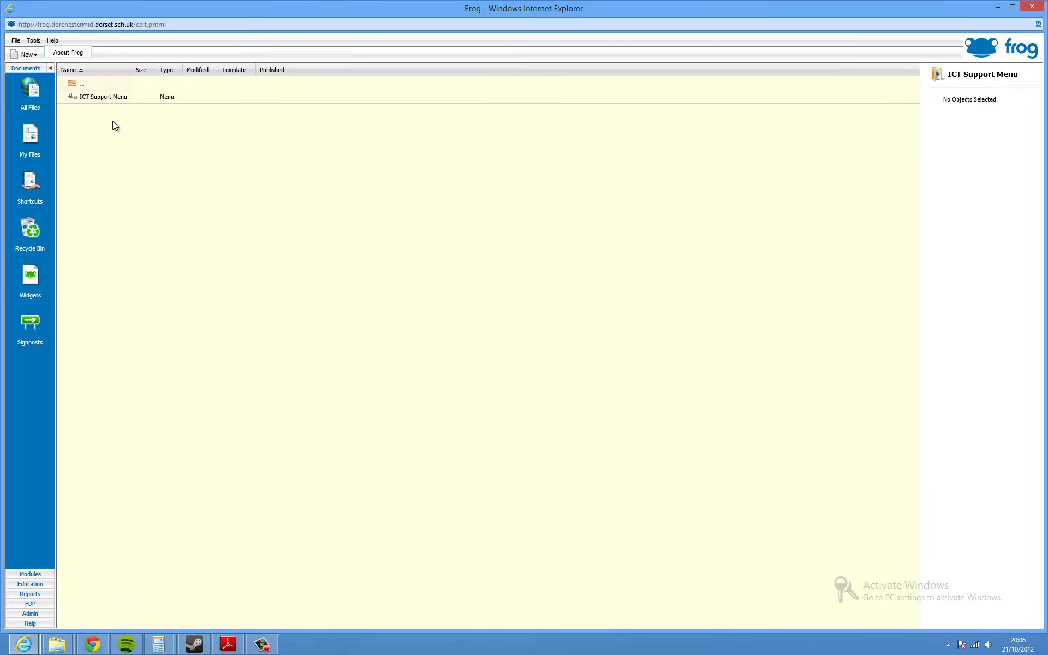
pyautogui.doubleClick(77, 97)
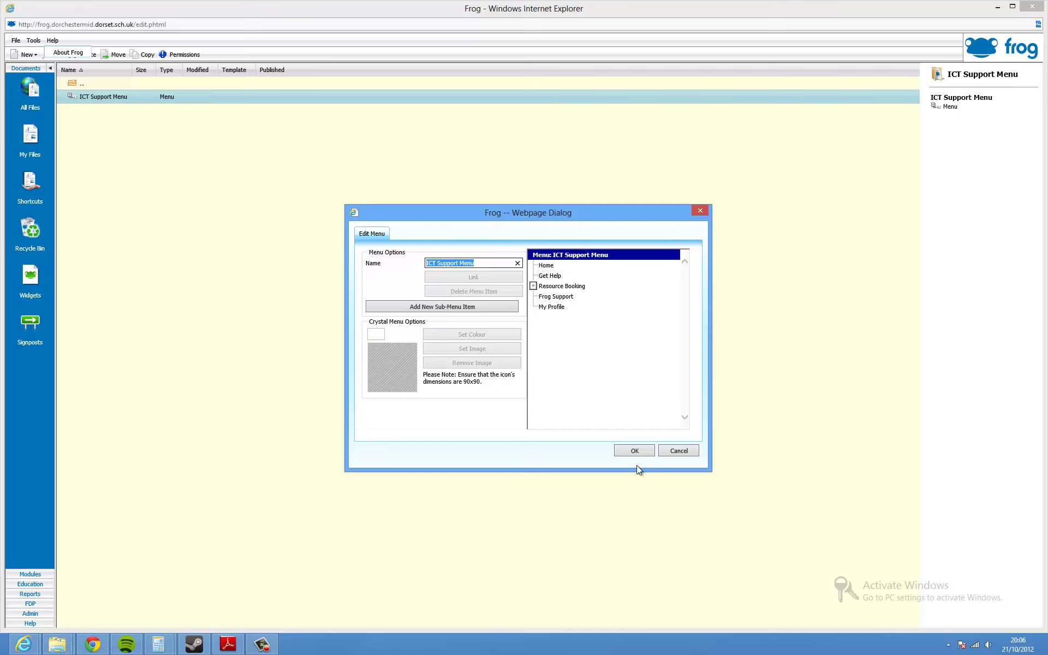
pyautogui.click(681, 453)
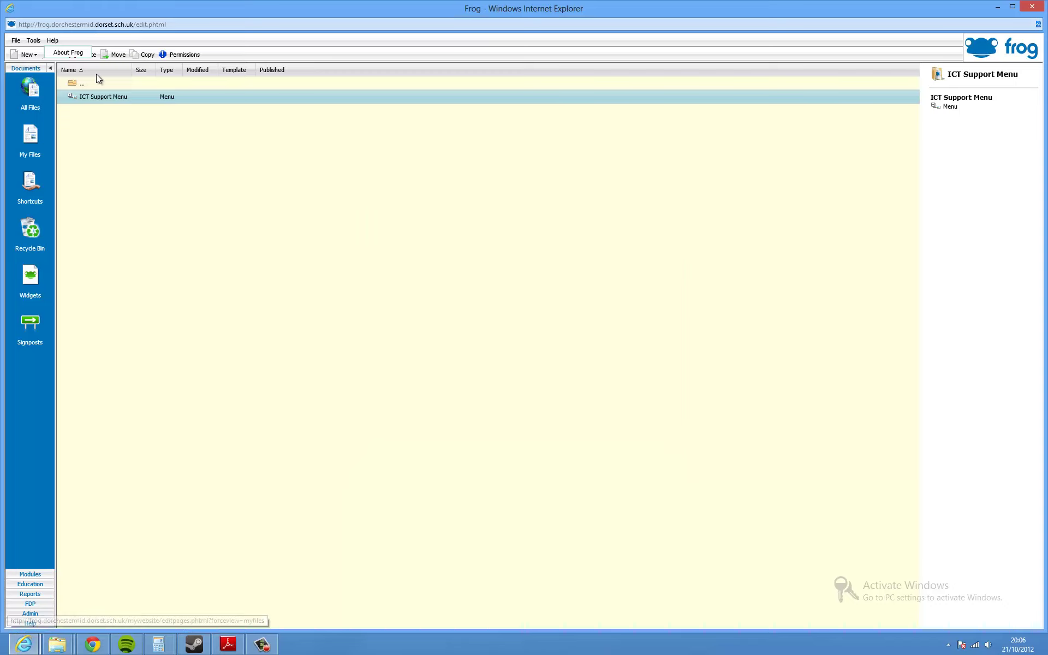
pyautogui.doubleClick(81, 82)
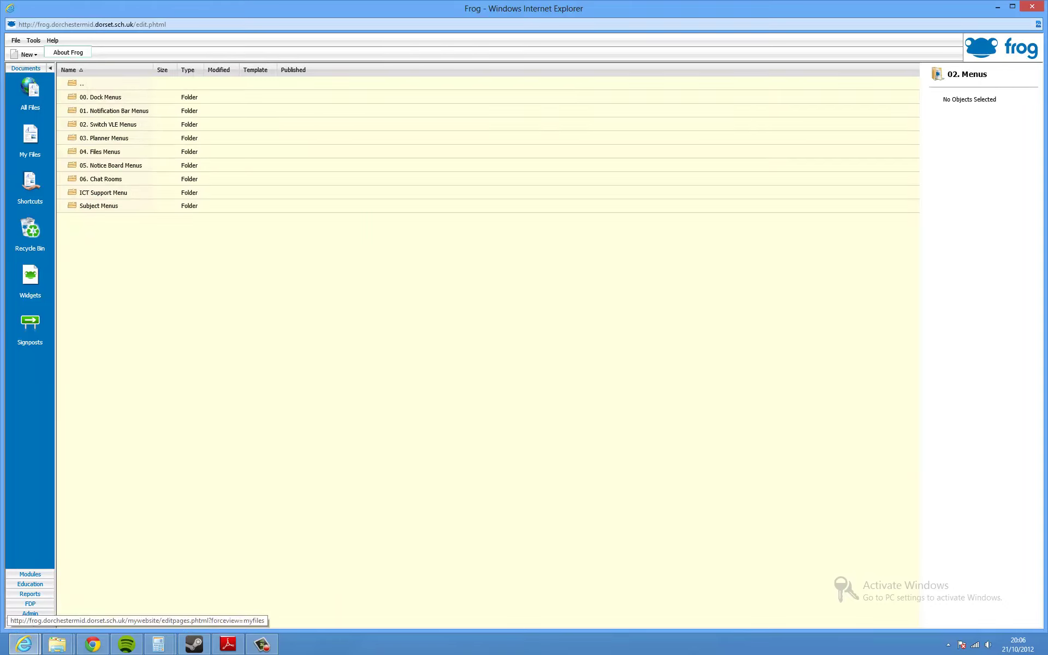
# Step: Switch to Chrome to view the Frog staff home page with its dock, and move the window out of the way
pyautogui.click(93, 644)
pyautogui.moveTo(22, 274); pyautogui.dragTo(469, 5)
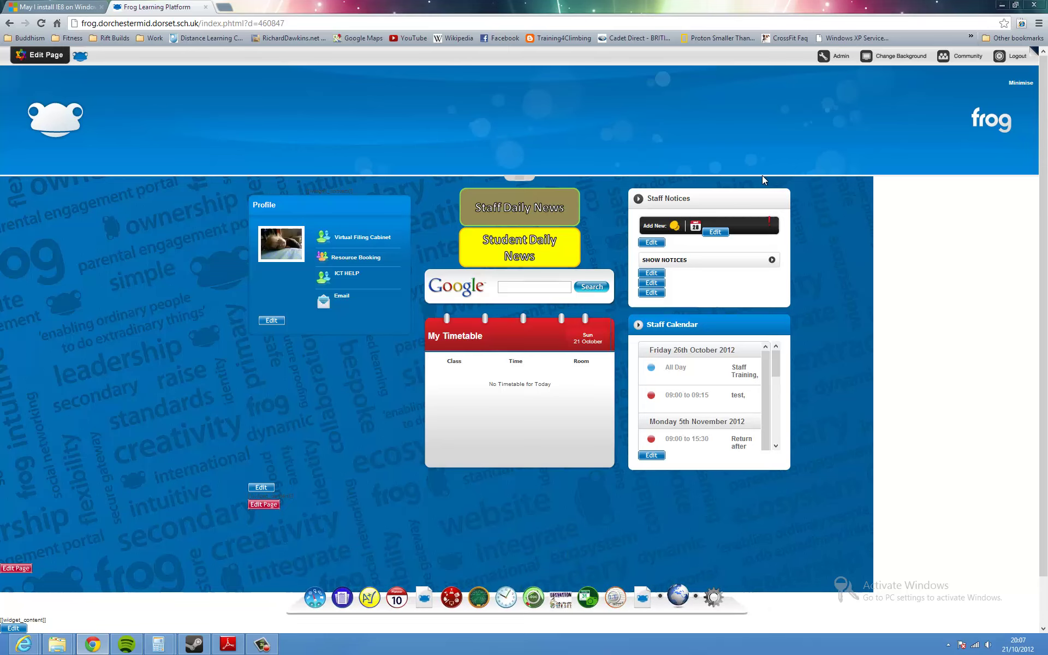
pyautogui.click(1010, 6)
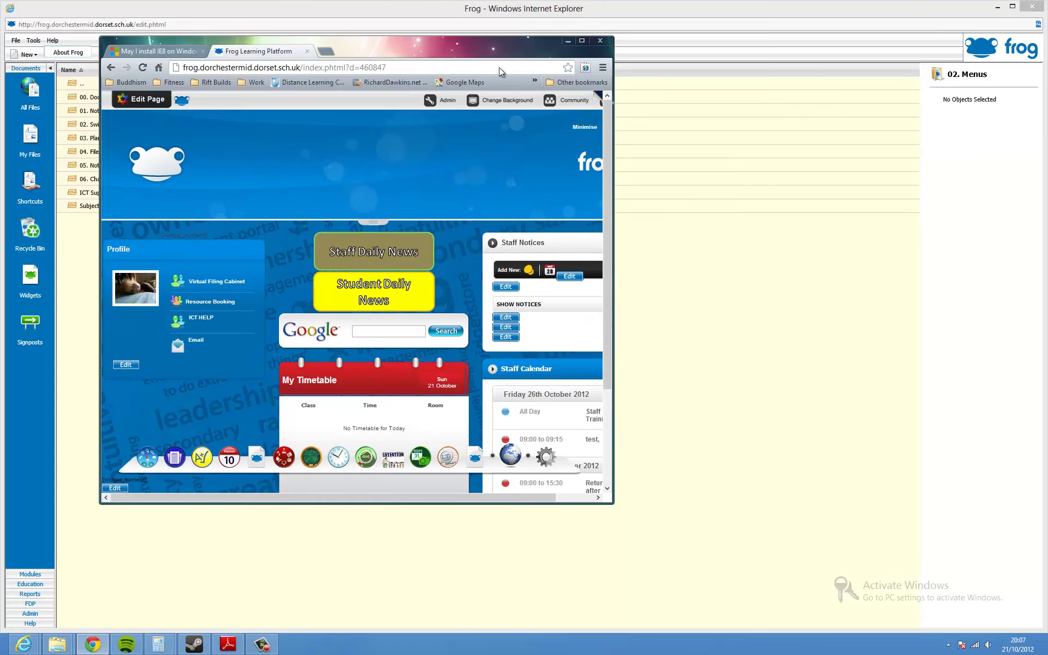
pyautogui.moveTo(446, 49); pyautogui.dragTo(0, 275)
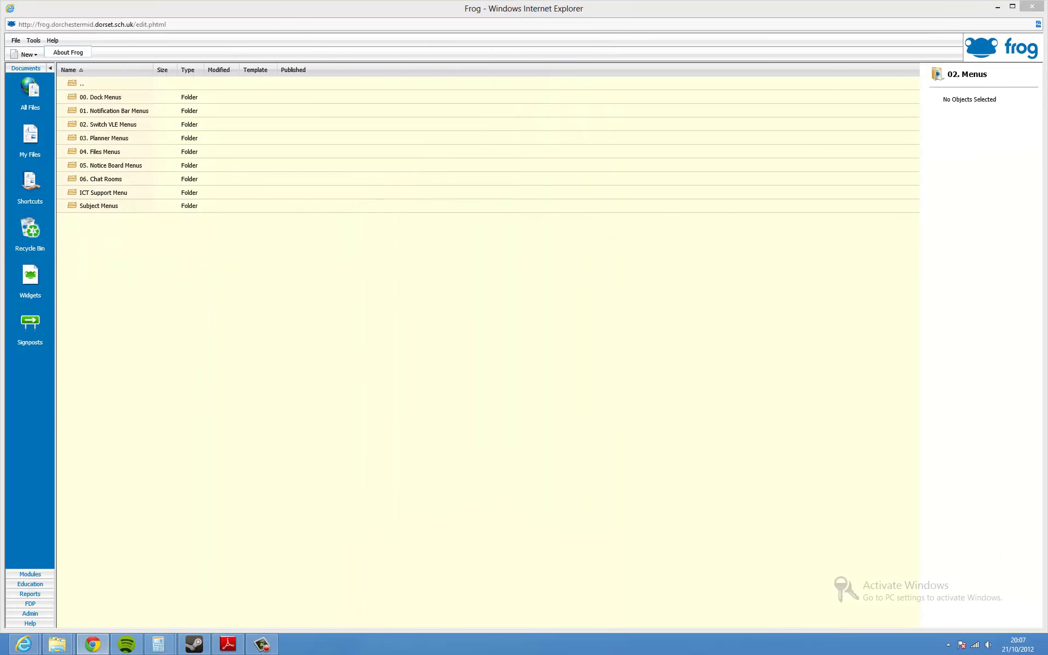
# Step: Open the menu Copy of Dock Menu: Staff from the 00. Dock Menus folder for editing
pyautogui.doubleClick(106, 97)
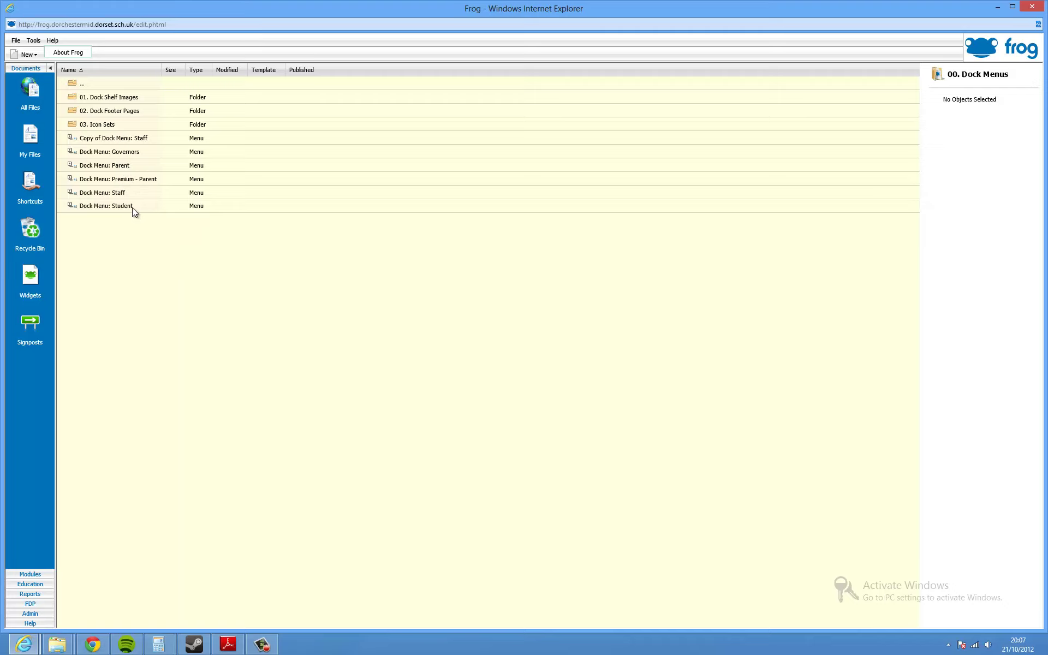
pyautogui.click(101, 195)
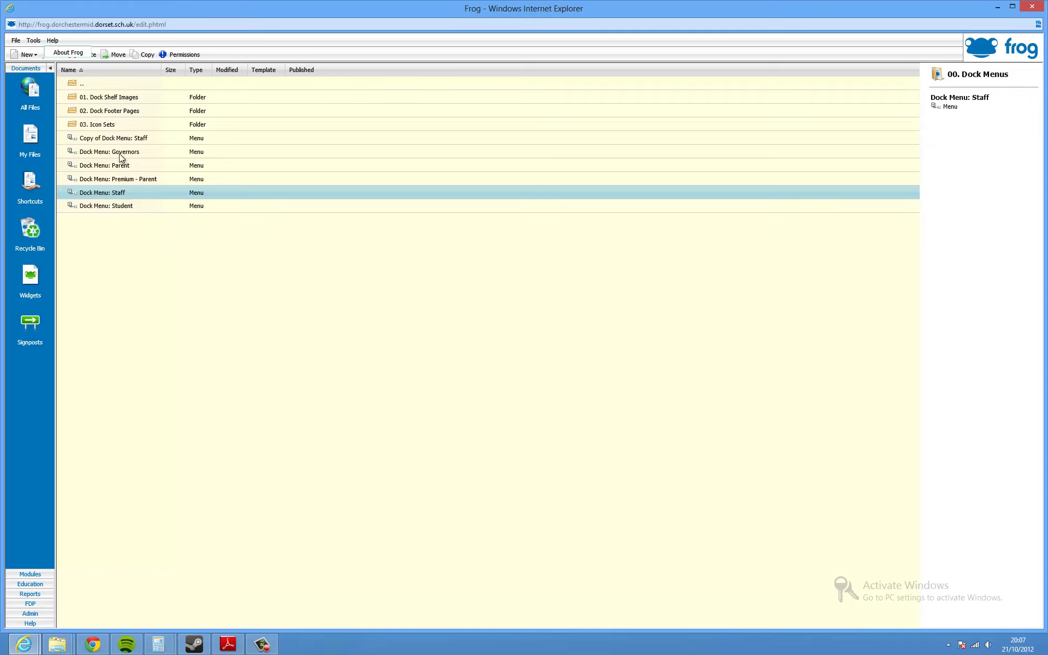
pyautogui.click(109, 140)
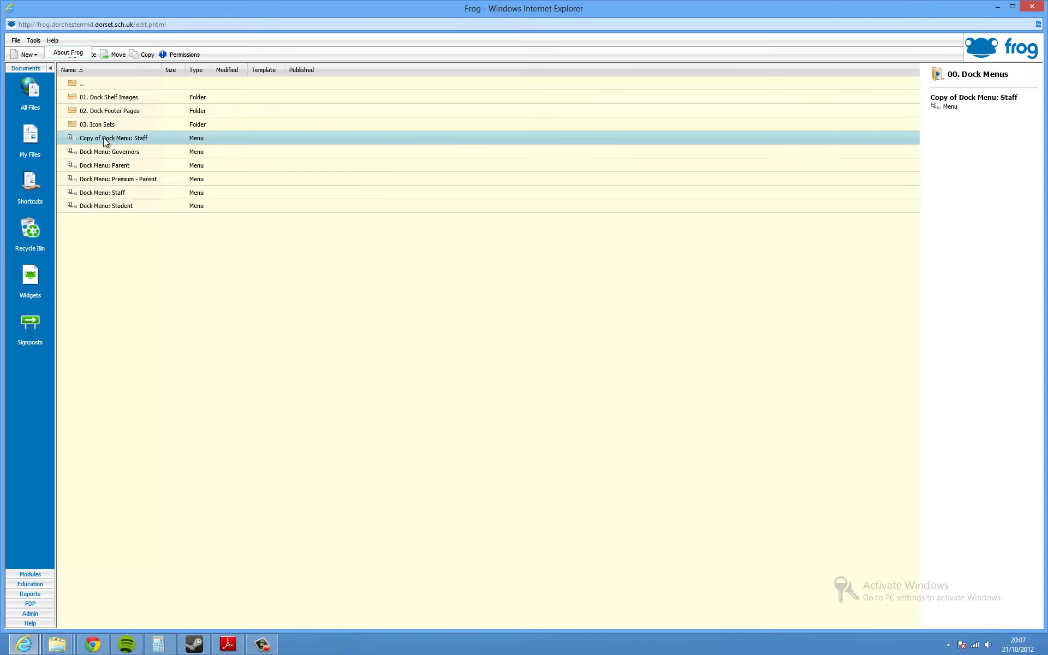
pyautogui.doubleClick(103, 137)
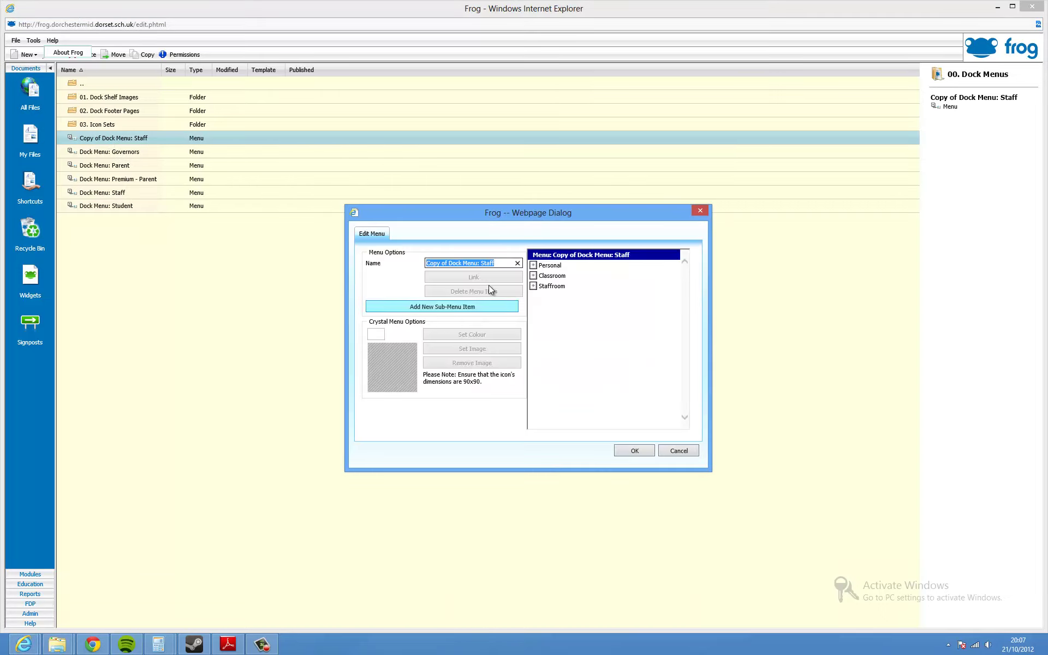
# Step: Expand the Personal, Classroom and Staffroom groups in the menu tree to show all their items
pyautogui.moveTo(460, 213); pyautogui.dragTo(336, 113)
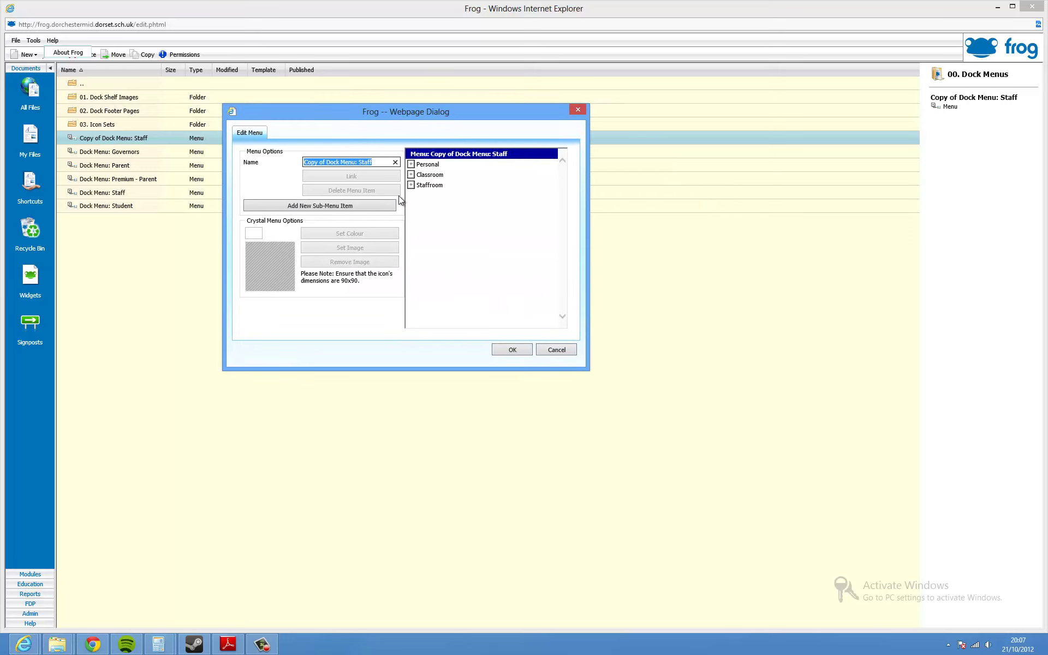
pyautogui.click(415, 165)
pyautogui.click(412, 165)
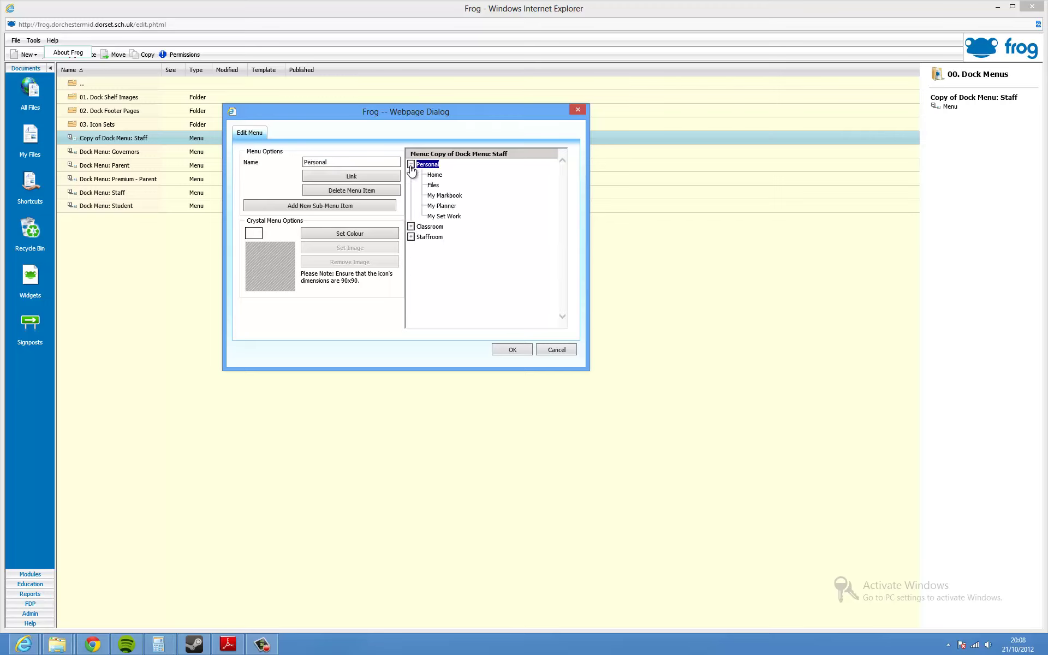
pyautogui.click(412, 227)
pyautogui.click(411, 289)
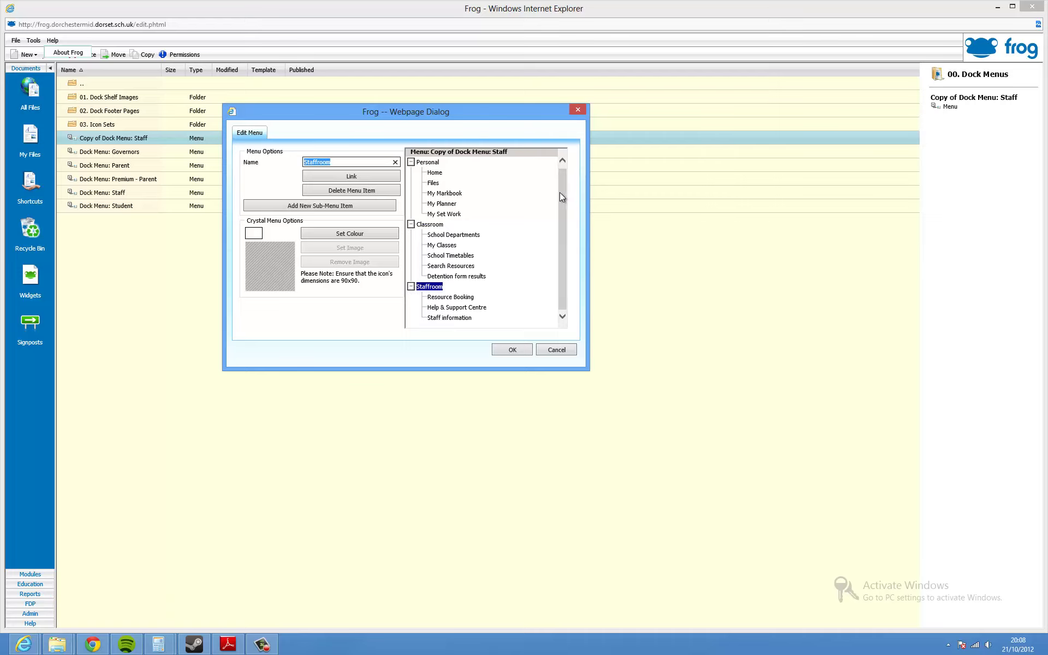
# Step: Arrange the menu editing dialog and the Chrome window with the staff home page side by side
pyautogui.moveTo(553, 115); pyautogui.dragTo(1007, 21)
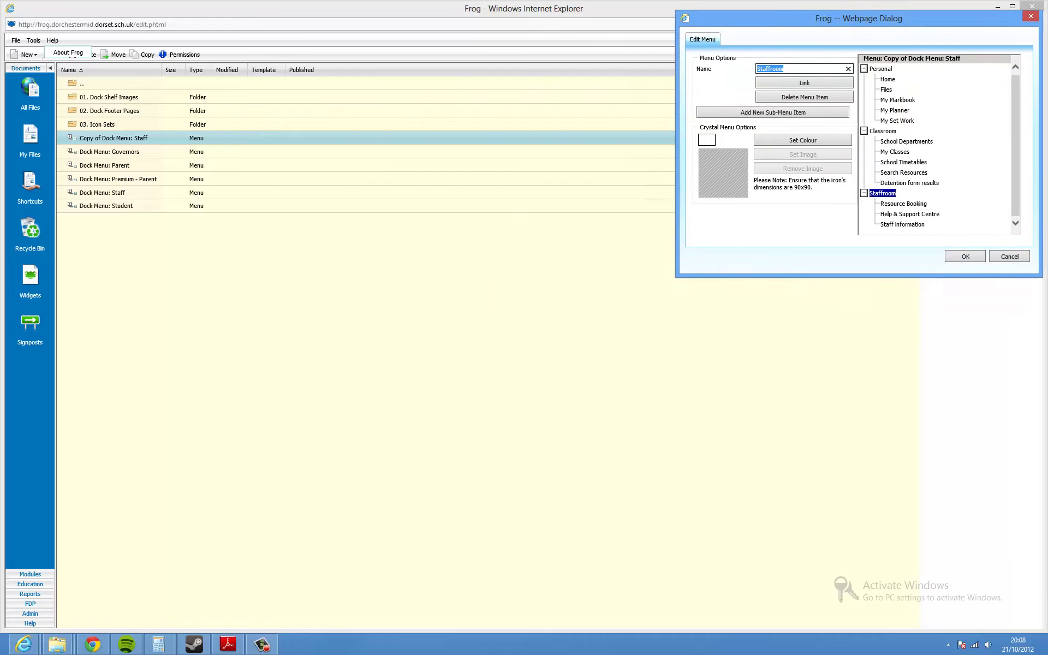
pyautogui.click(93, 644)
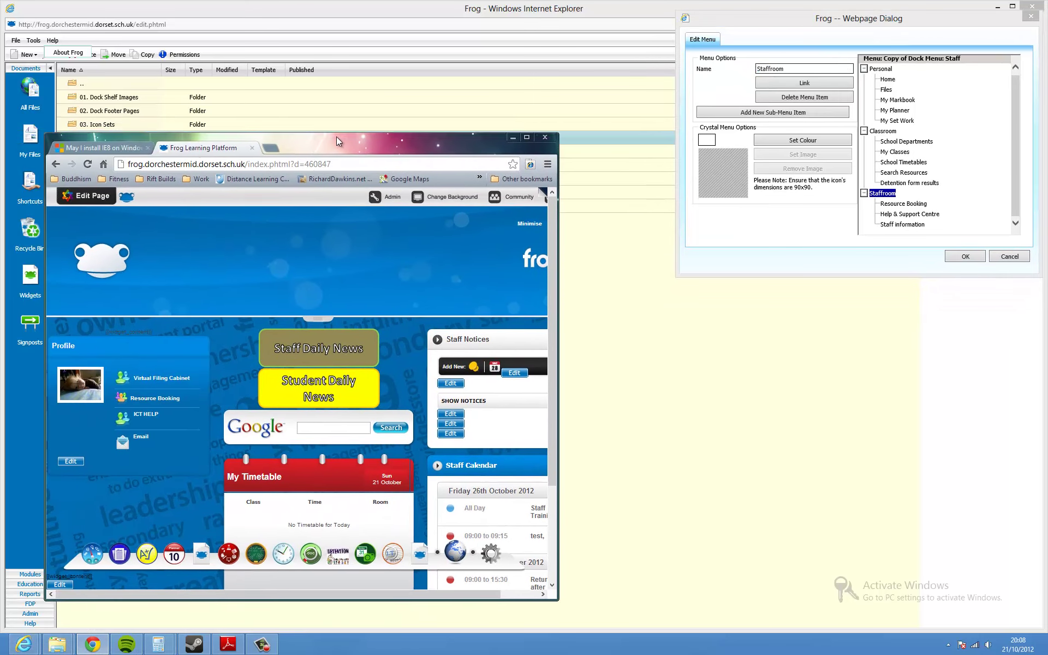
pyautogui.moveTo(337, 141); pyautogui.dragTo(479, 15)
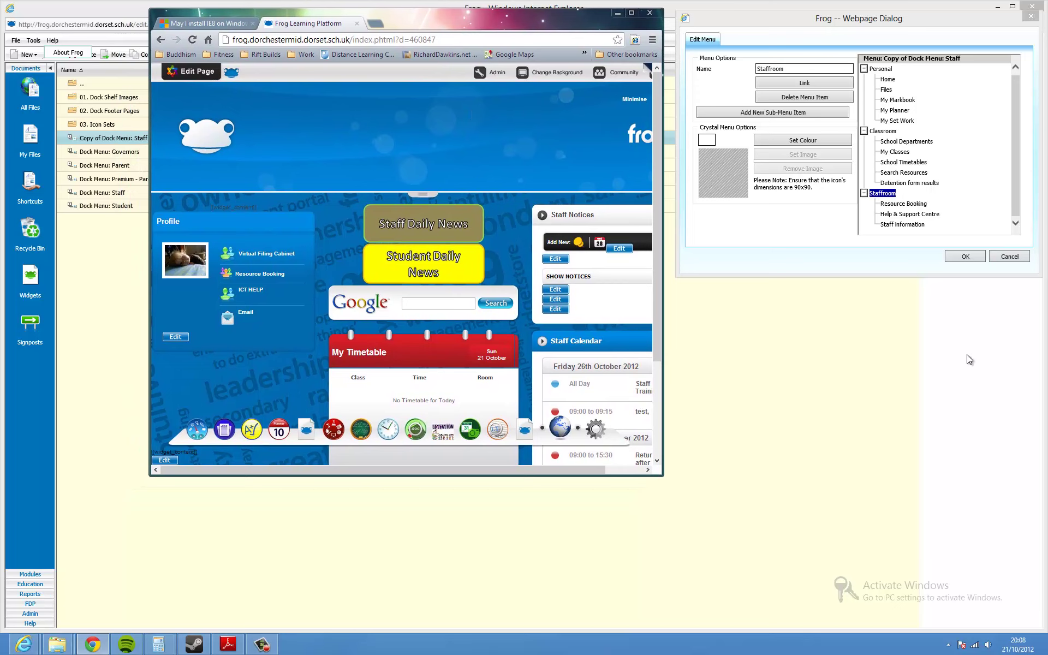
# Step: Select the Personal group, and the Detention form results item under Classroom to view its name and icon
pyautogui.click(884, 70)
pyautogui.click(898, 74)
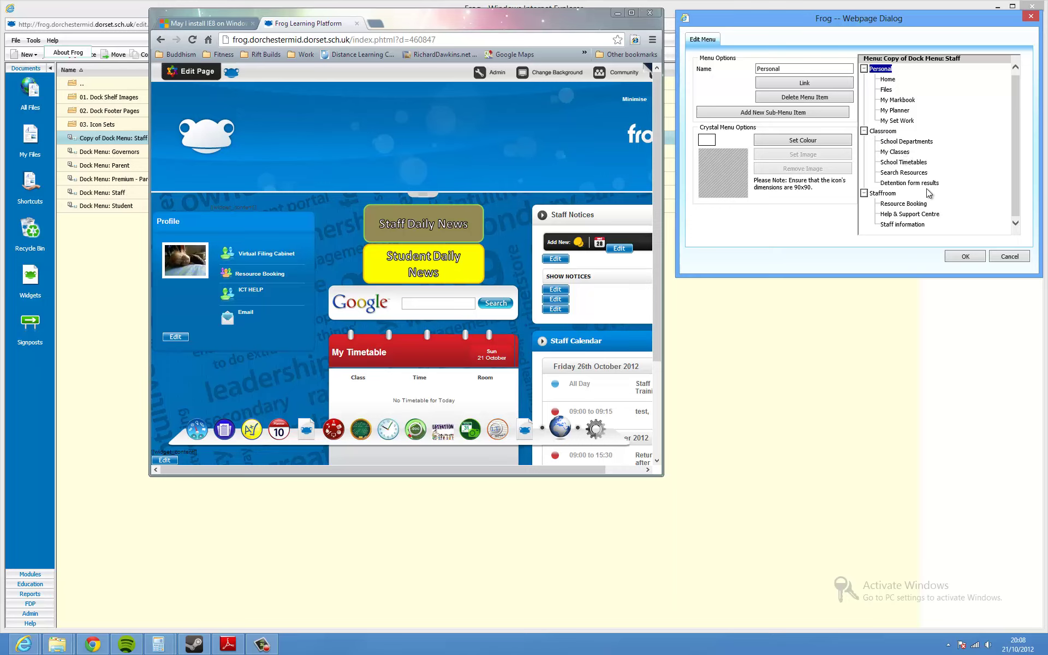
pyautogui.click(894, 184)
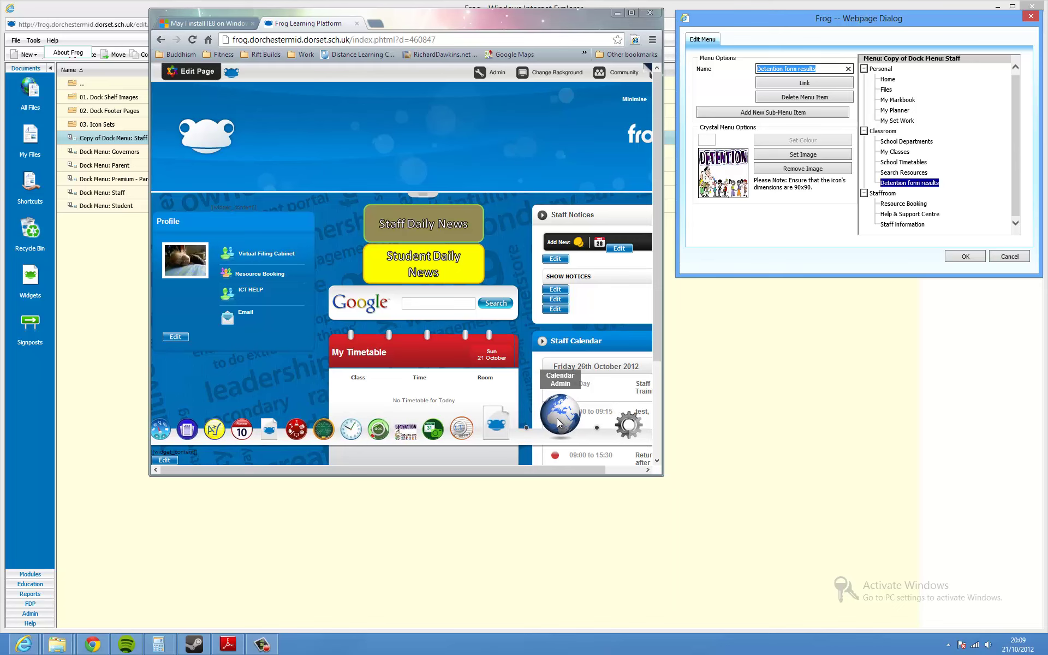
# Step: Review the standard and personal items in the FrogDock Settings of the staff home page and close the settings
pyautogui.click(628, 424)
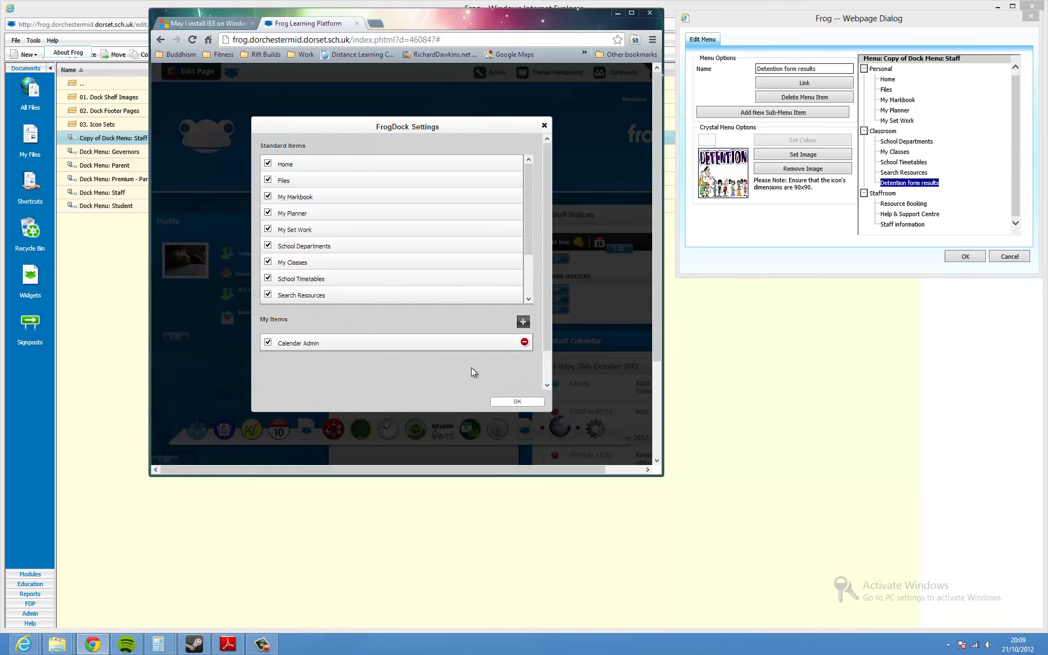
pyautogui.moveTo(526, 200); pyautogui.dragTo(522, 259)
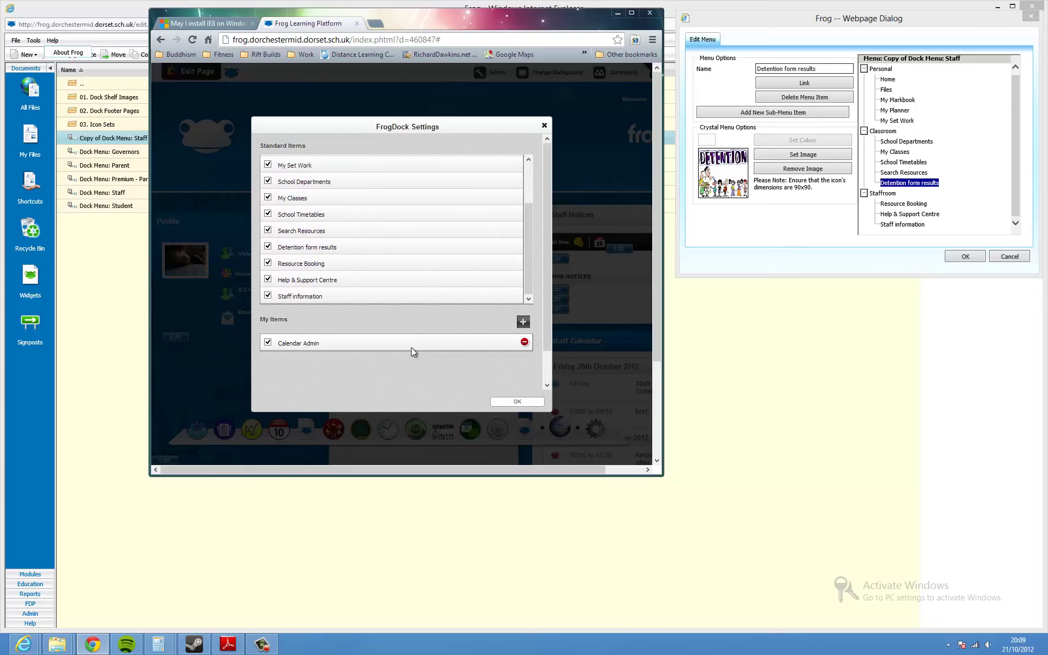
pyautogui.moveTo(530, 253)
pyautogui.mouseDown()
pyautogui.moveTo(535, 198)
pyautogui.moveTo(526, 264)
pyautogui.mouseUp()
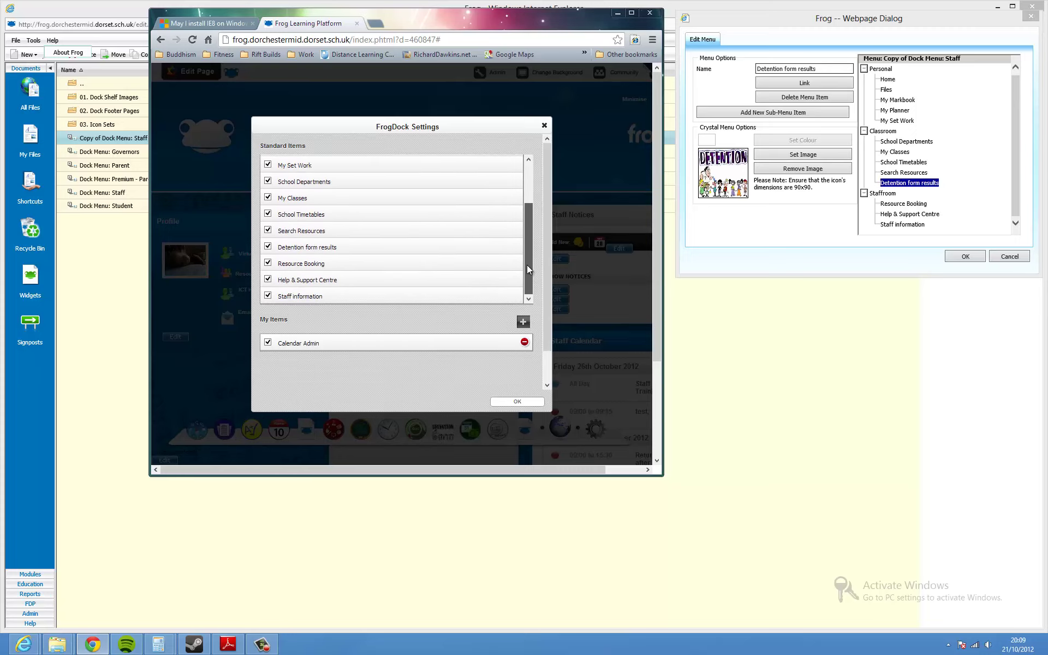
pyautogui.click(502, 404)
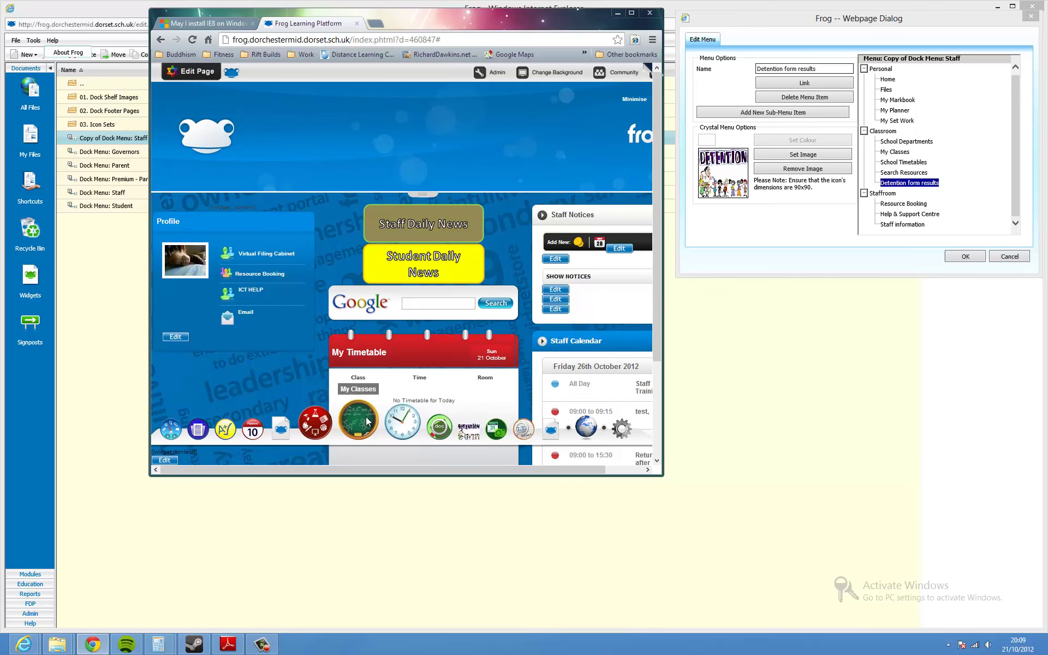